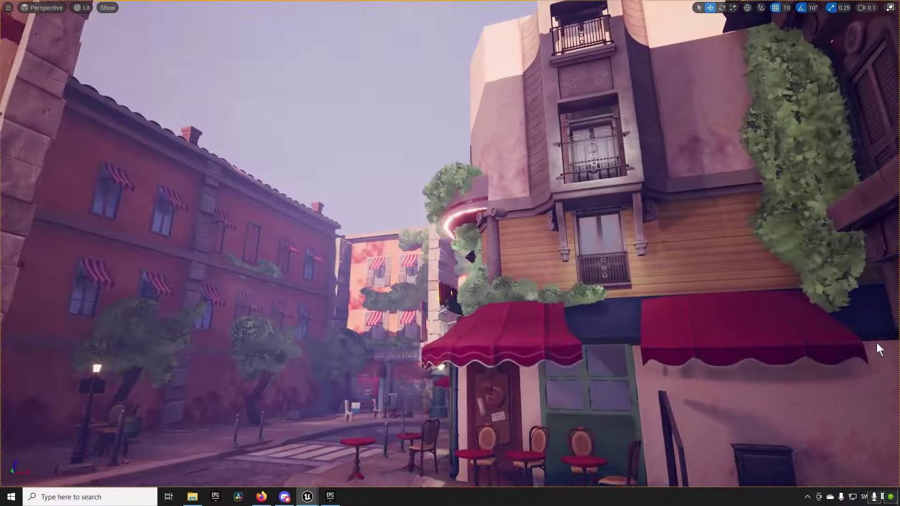
Step: Fly through the stylized town street to view the Chez Marceau brasserie on the corner
key("Up")
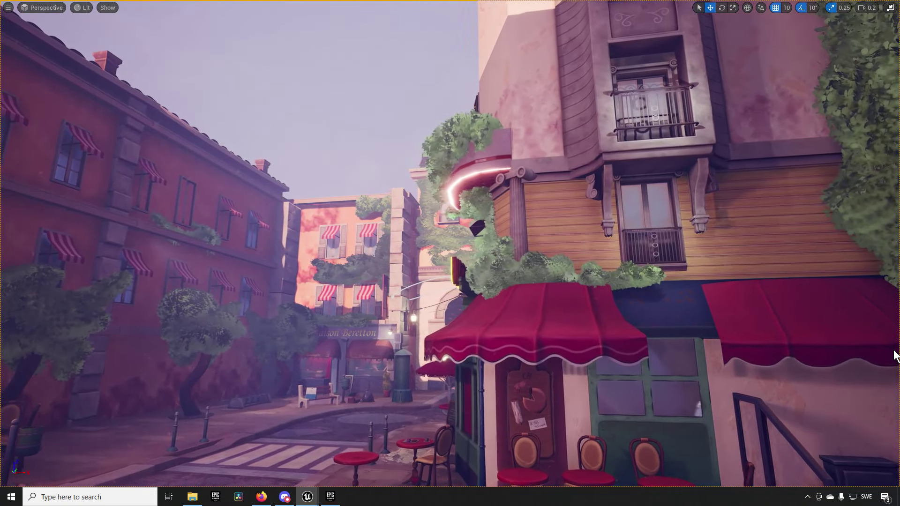
key("Up")
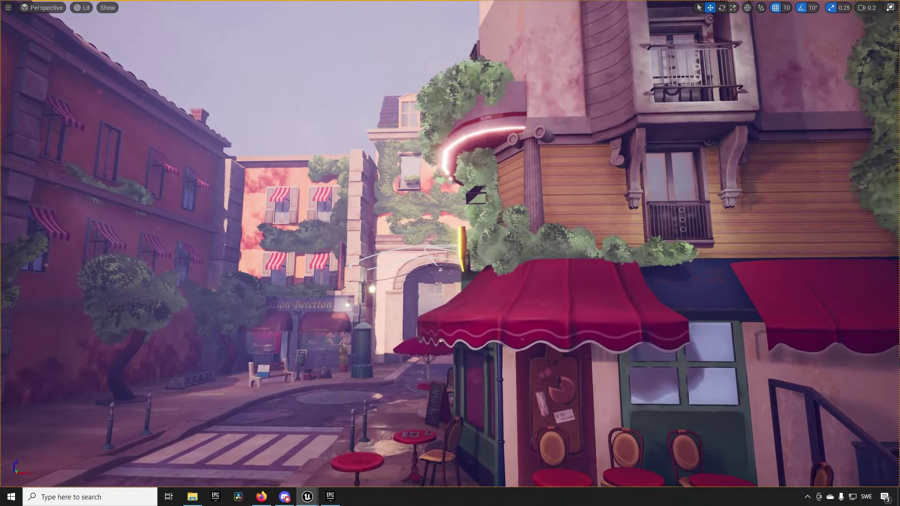
key("Up")
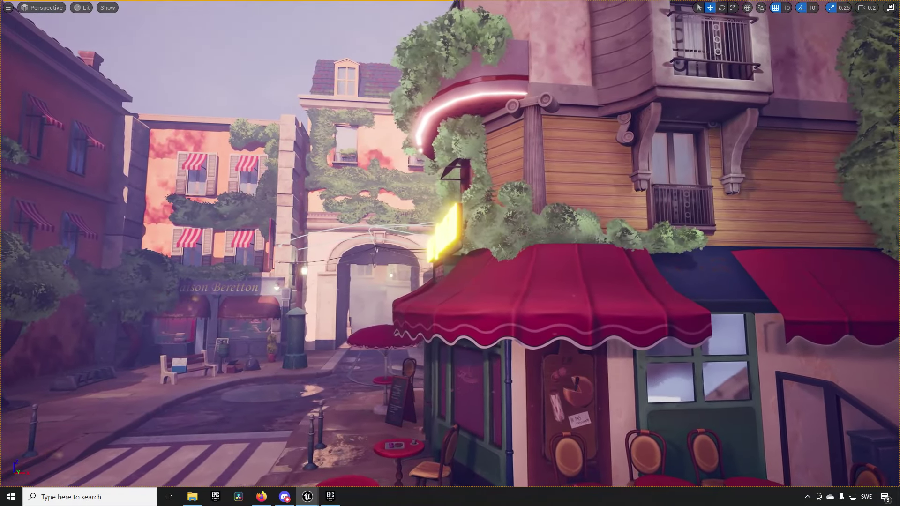
key("Up")
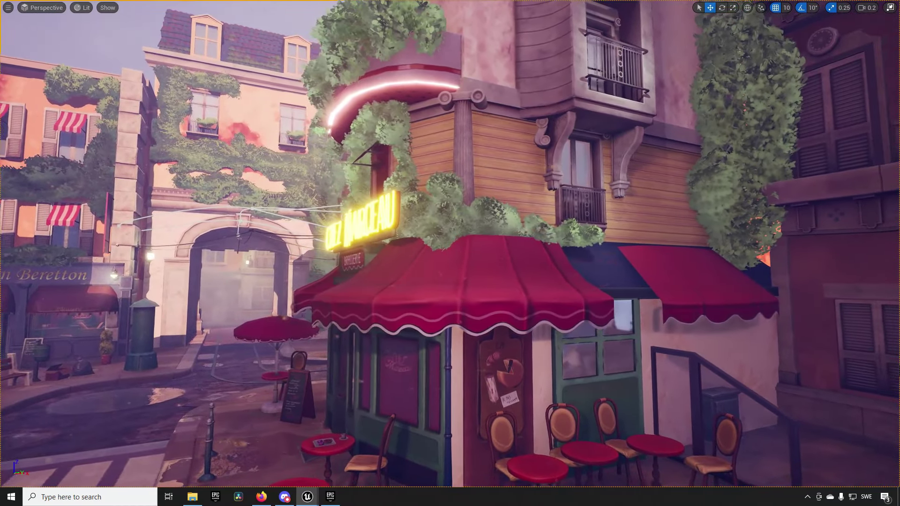
key("Up")
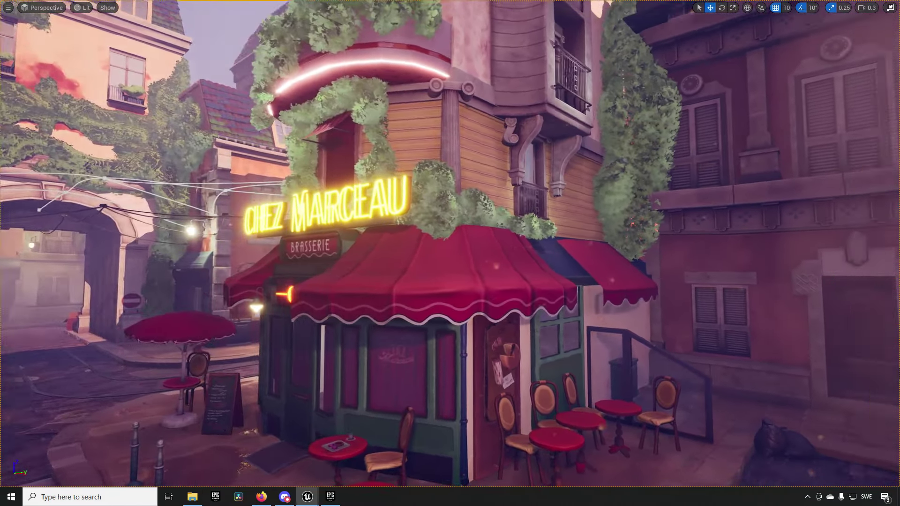
key("Up")
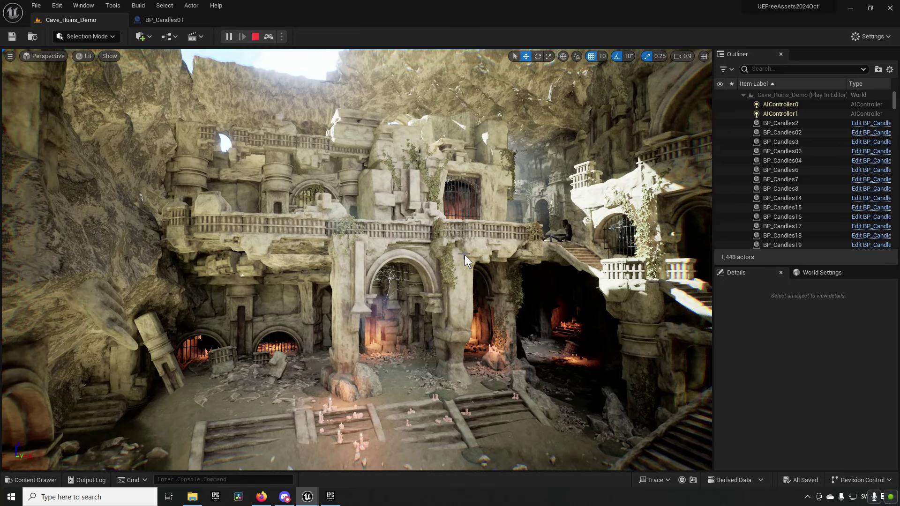
Step: Look over the ruins in the Cave_Ruins_Demo level, picking out a balcony railing and a pillar
left_click(375, 242)
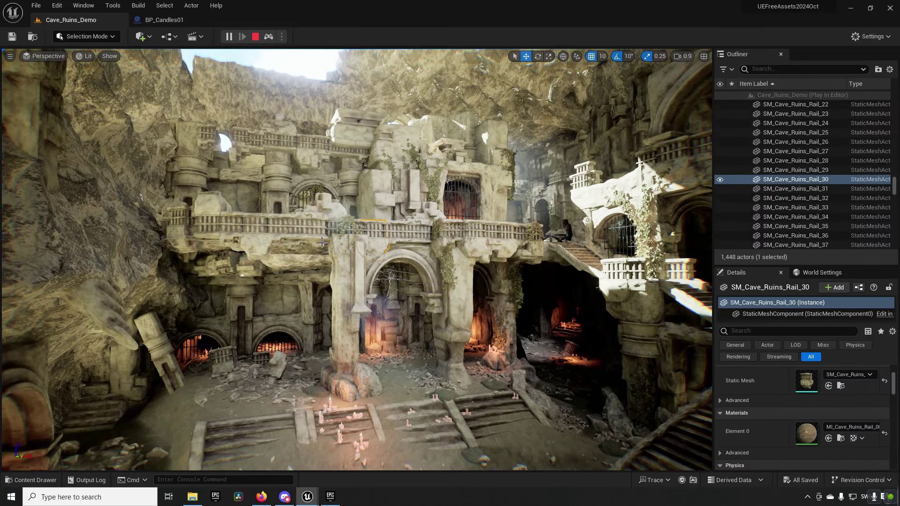
left_click(257, 233)
left_click(388, 190)
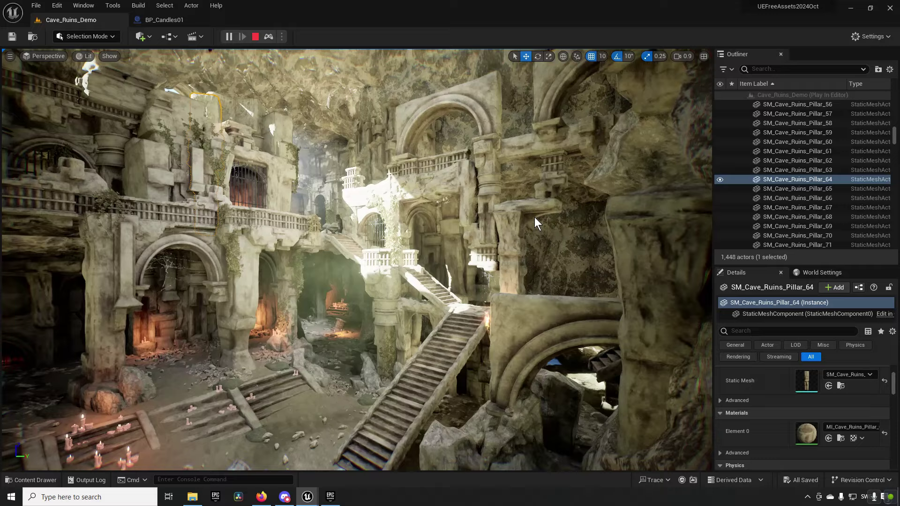
left_click(537, 217)
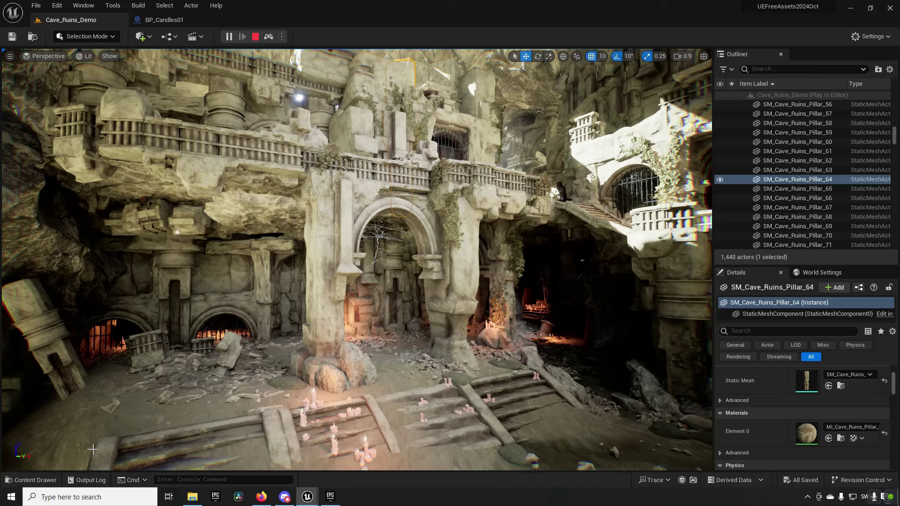
Step: Filter the Cave_Ruins content folder to show only Blueprint Class assets
left_click(30, 479)
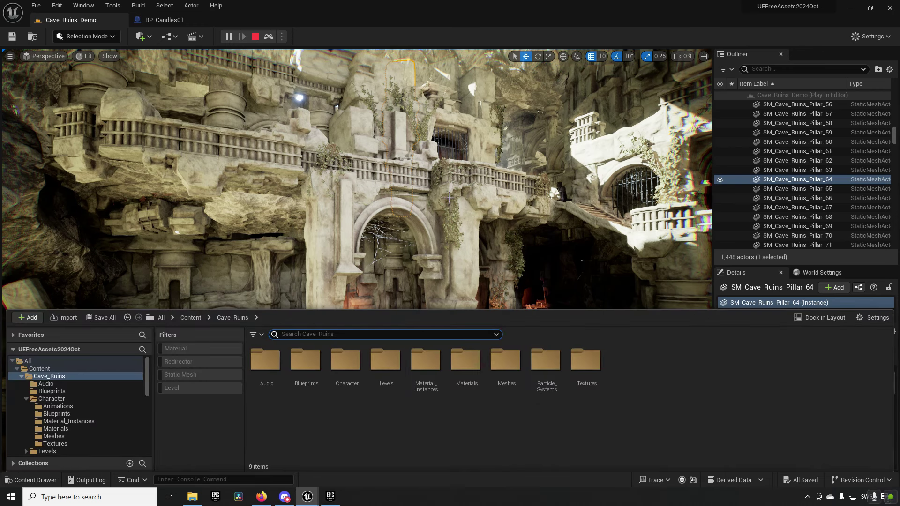
left_click(460, 209)
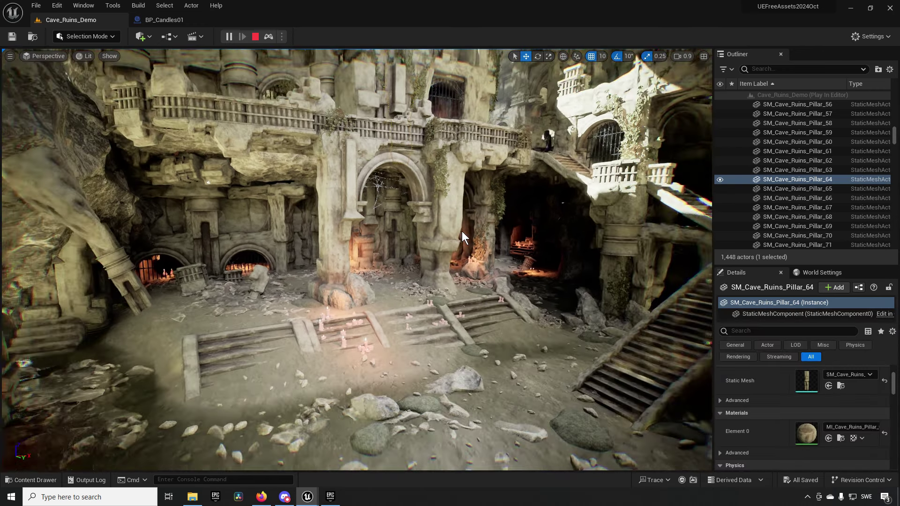
key("ctrl+space")
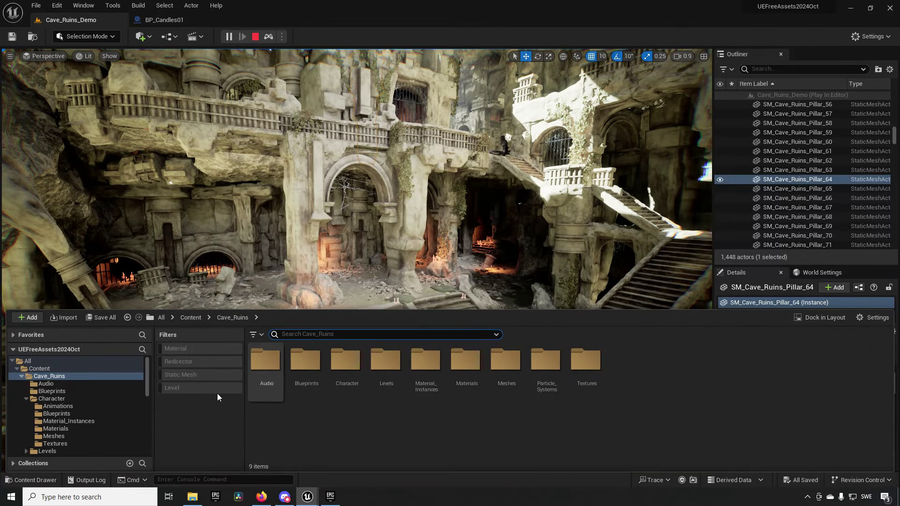
left_click(257, 336)
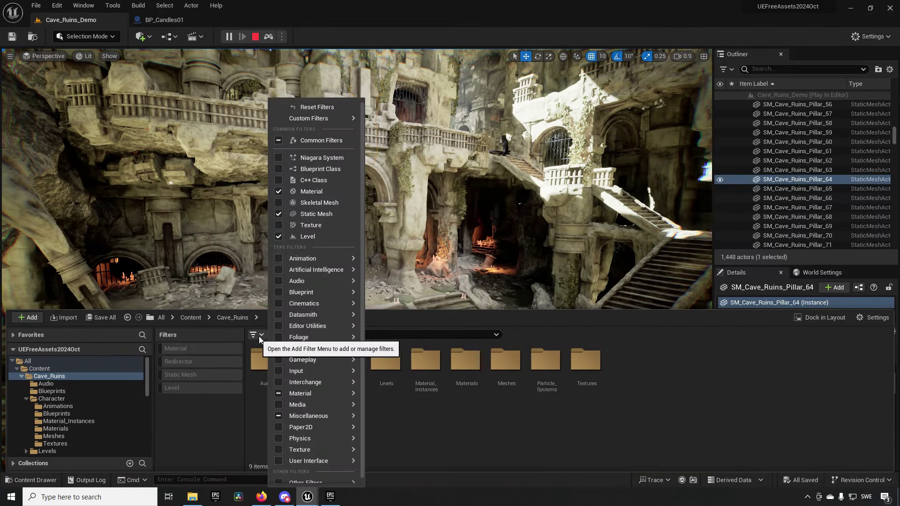
left_click(278, 169)
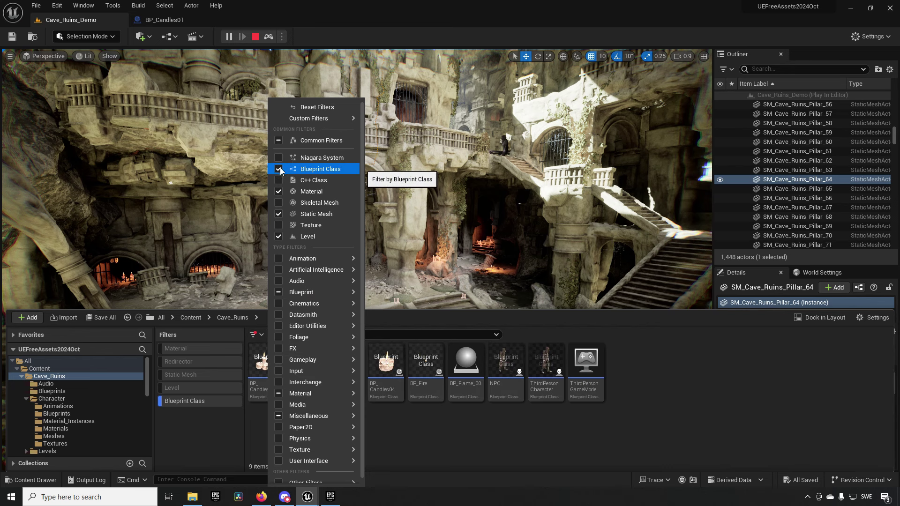
left_click(593, 429)
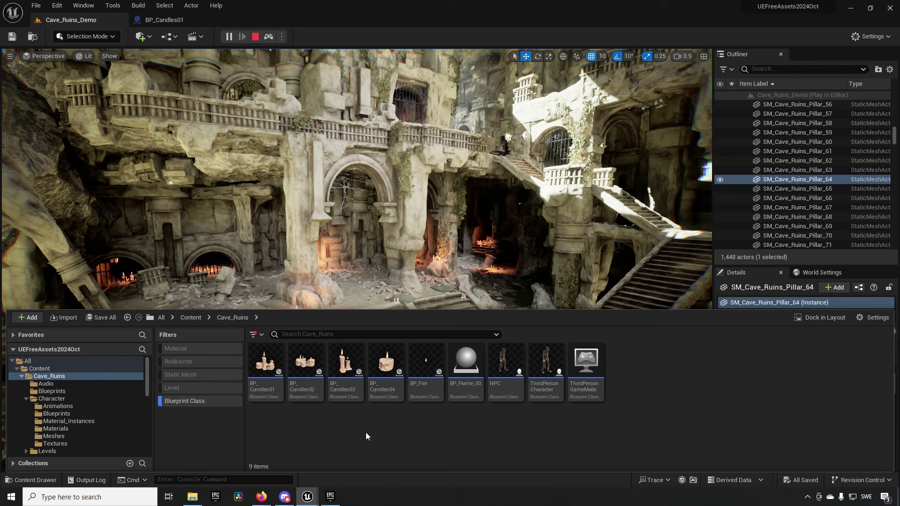
Step: Look over the four candle blueprints, BP_Candles01 to BP_Candles04, by selecting them together and clearing the selection
left_click(265, 396)
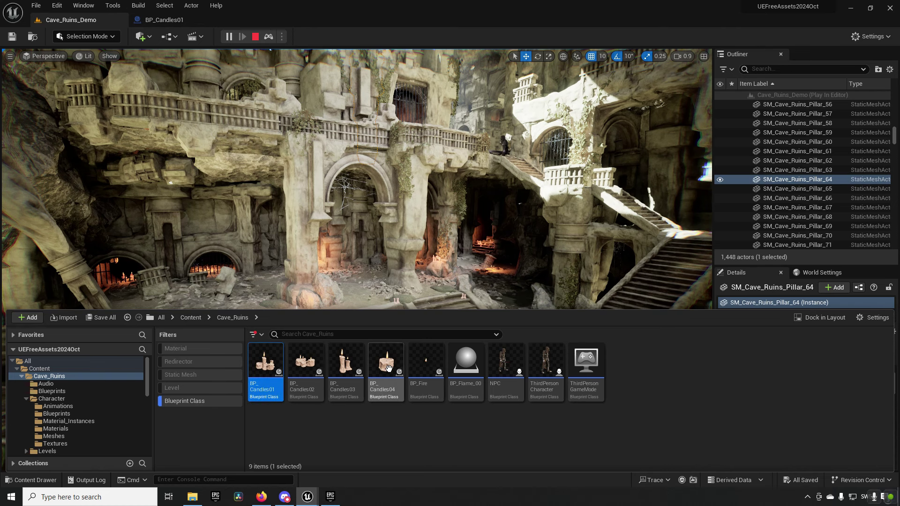
left_click(379, 384, "shift")
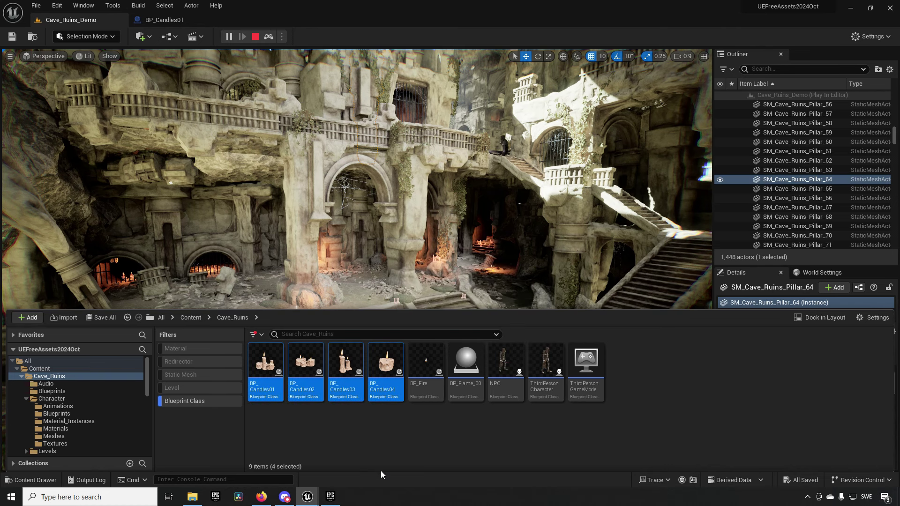
left_click(384, 379)
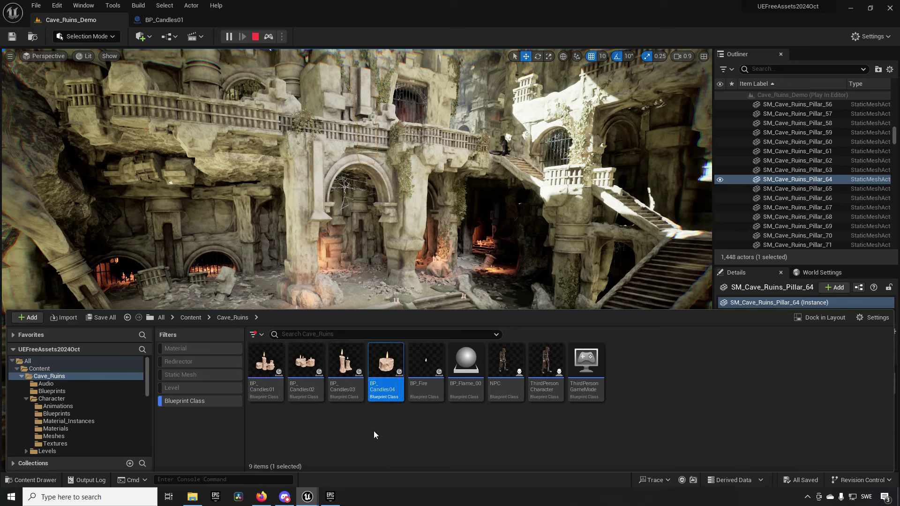
left_click(319, 406)
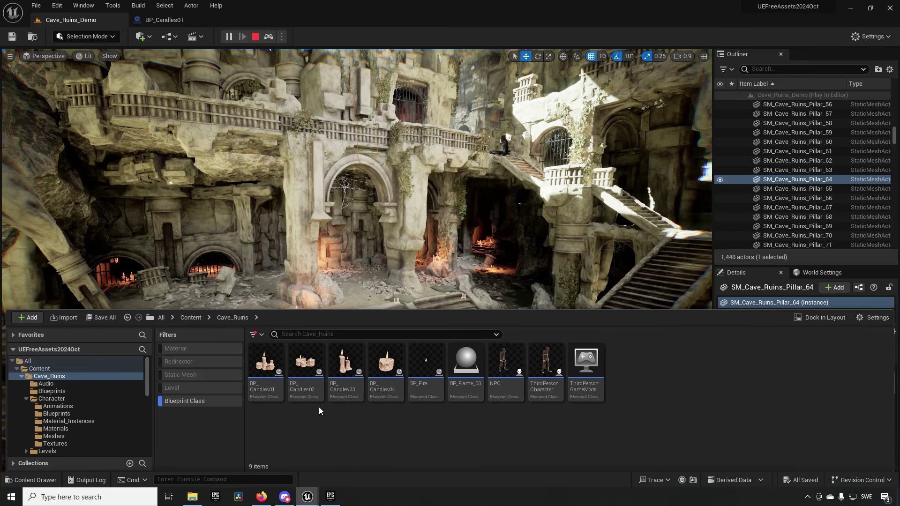
Step: Open the BP_Candles04 blueprint to view its components and event graph, and return to the Cave_Ruins_Demo level
left_click(385, 371)
left_click(399, 442)
double_click(395, 362)
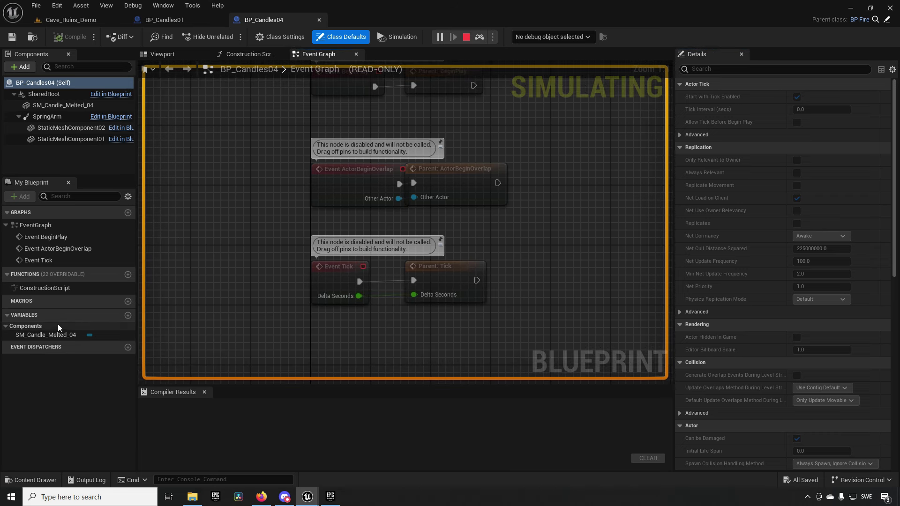
left_click(320, 20)
left_click(94, 19)
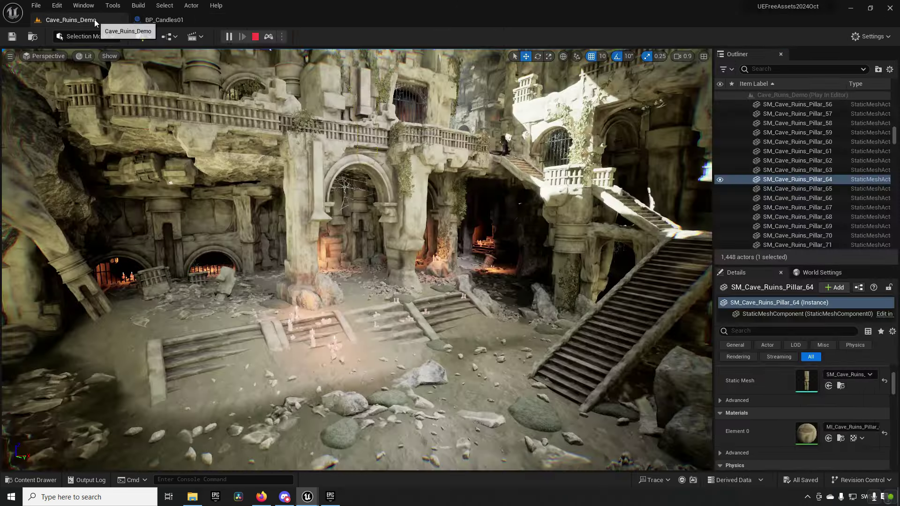
Step: Examine the BP_Fire and BP_Flame_00 blueprints in the Cave_Ruins folder, selecting both together
key("ctrl+space")
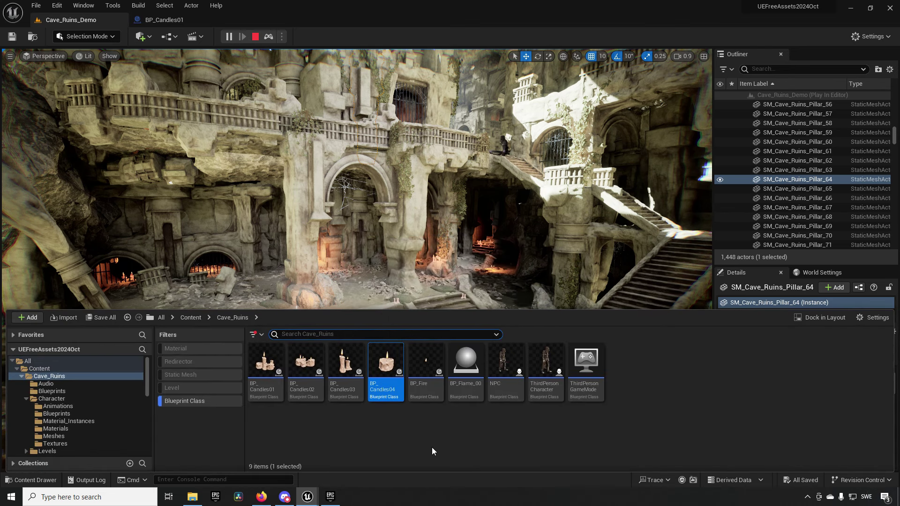
left_click(468, 438)
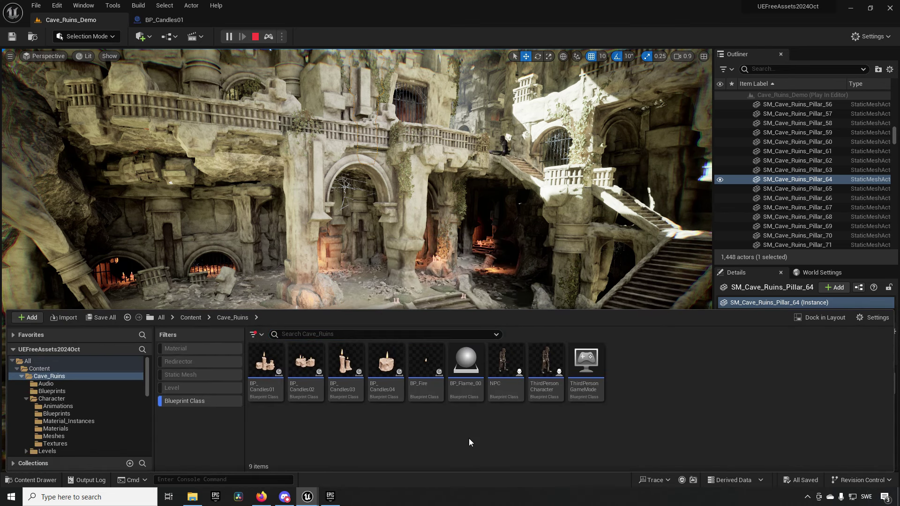
left_click(430, 377)
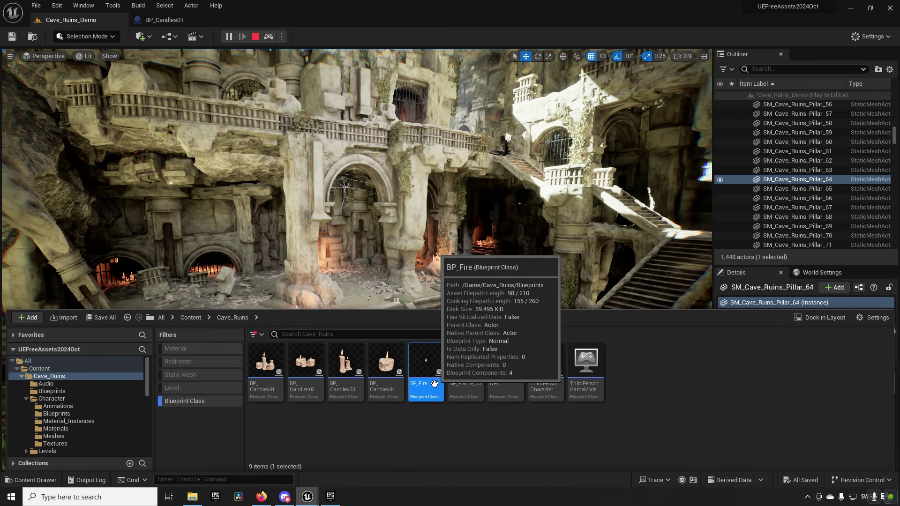
left_click(447, 396)
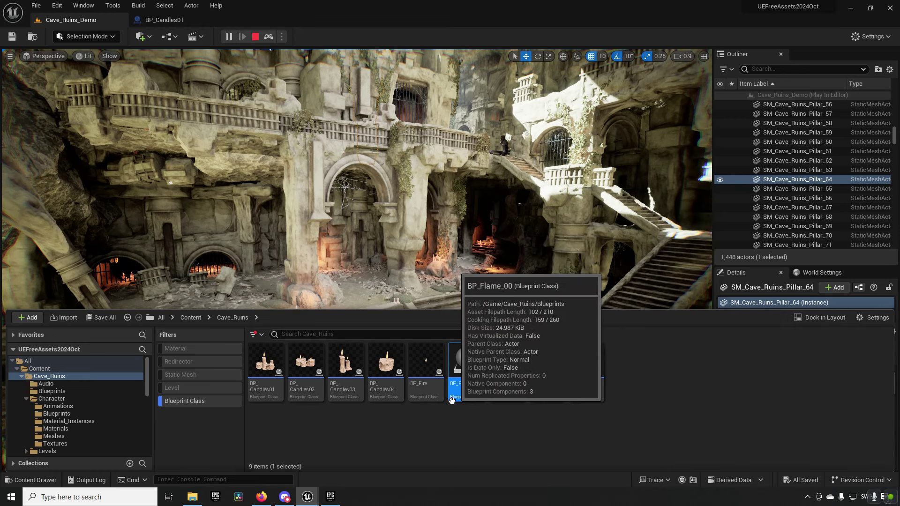
left_click(433, 387, "ctrl")
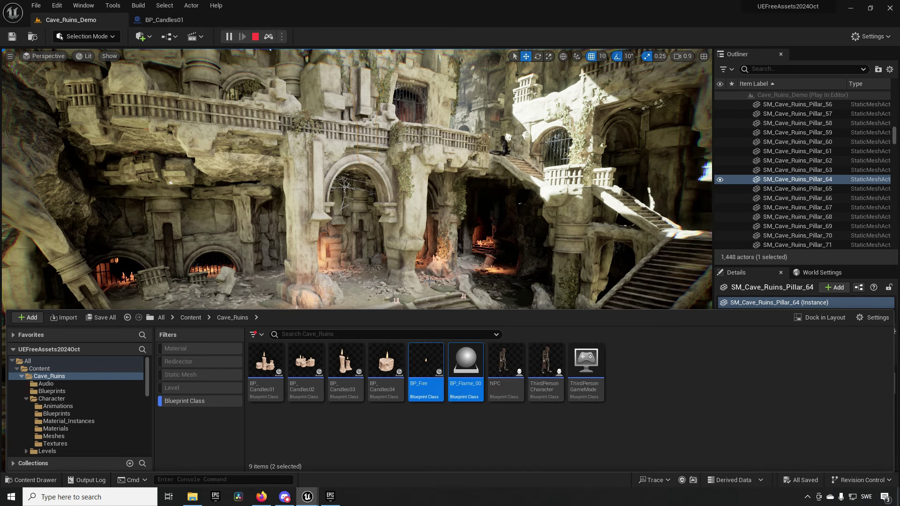
left_click(502, 445)
Step: Open the ThirdPersonGameMode blueprint to view its default classes, close it and return to the Cave_Ruins_Demo level
left_click(504, 398)
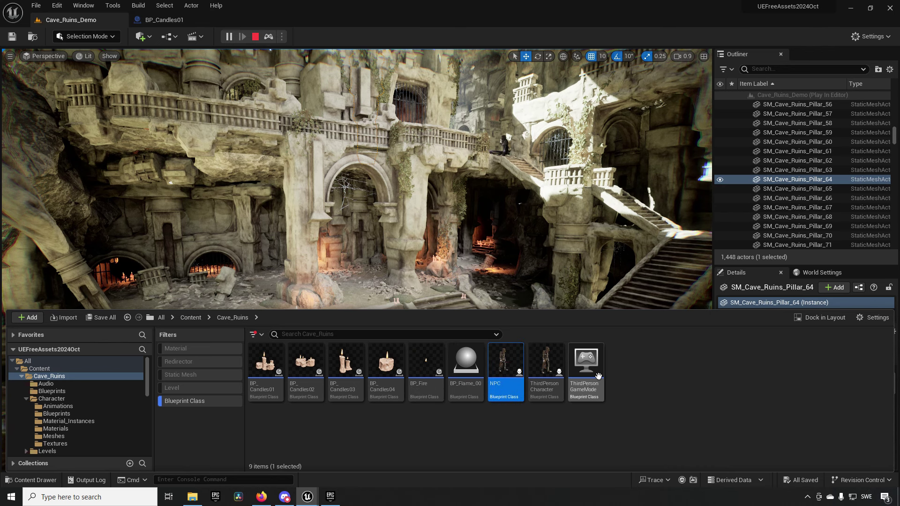
double_click(586, 370)
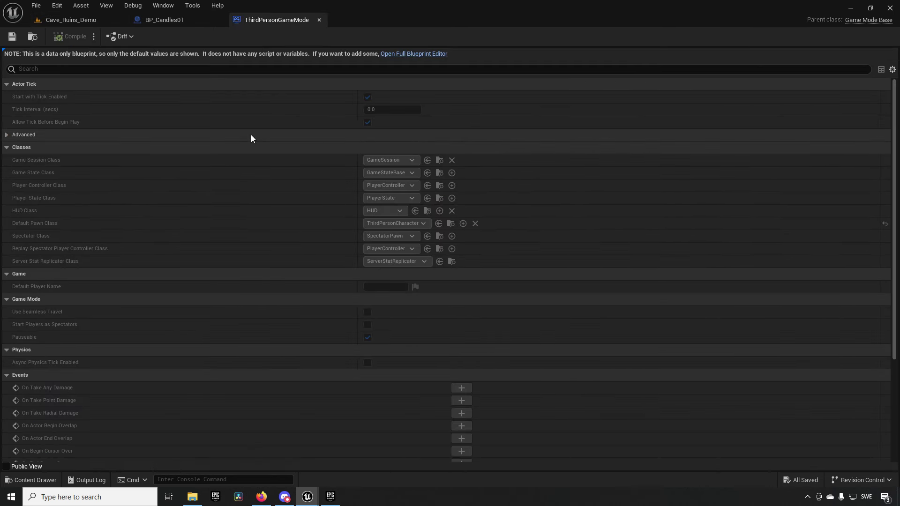
left_click(318, 19)
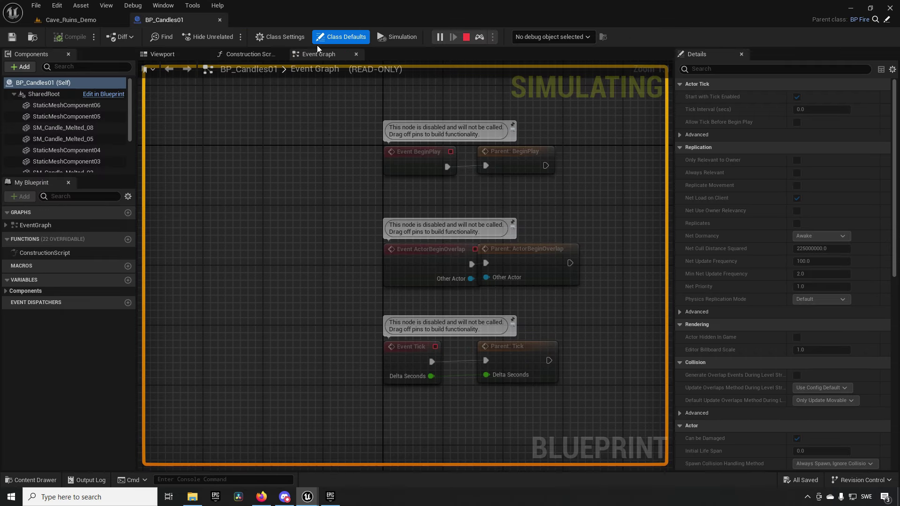
left_click(107, 23)
Step: Compare the NPC and ThirdPersonCharacter blueprints in the Cave_Ruins folder, and return to viewing the ruins beside the stone stairs
key("ctrl+space")
left_click(545, 365)
left_click(546, 368)
left_click(505, 363)
left_click(546, 367)
left_click(511, 356)
left_click(546, 368)
left_click(513, 365)
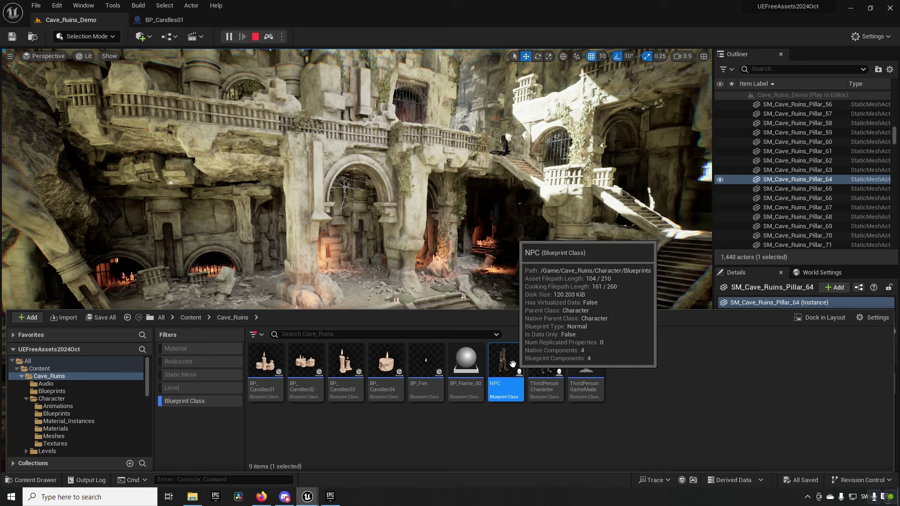
left_click(552, 257)
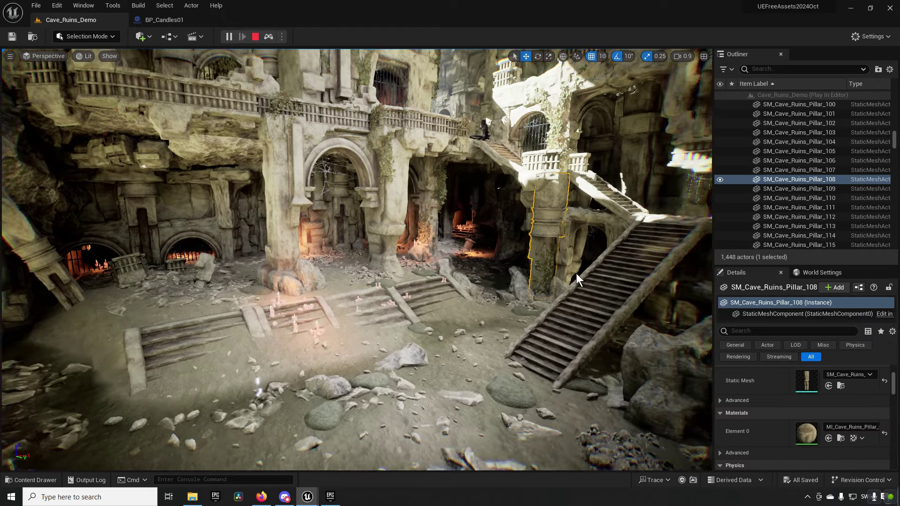
scroll(563, 275, "down", 5)
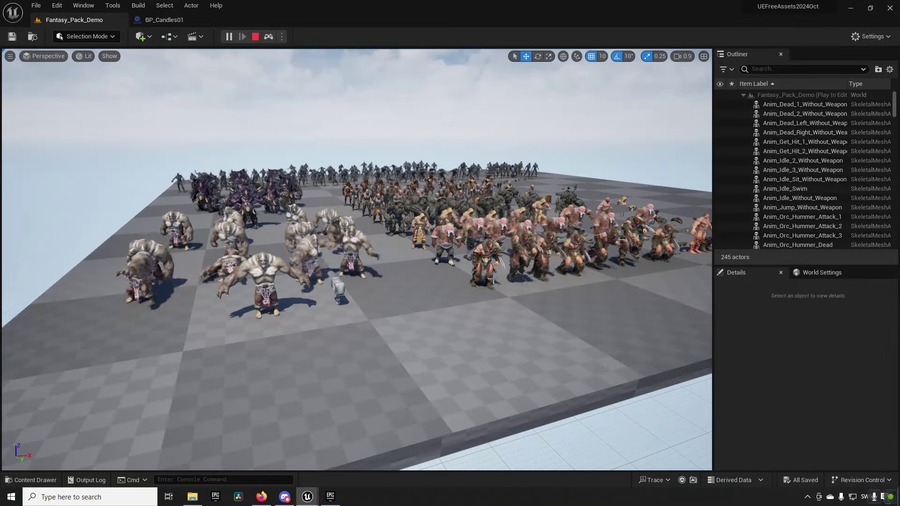
Step: Fly in among the characters of the Fantasy_Pack_Demo level and select the hooded barbarian and the golem to inspect them
key("w")
right_click_drag(467, 260, 303, 336)
left_click(333, 323)
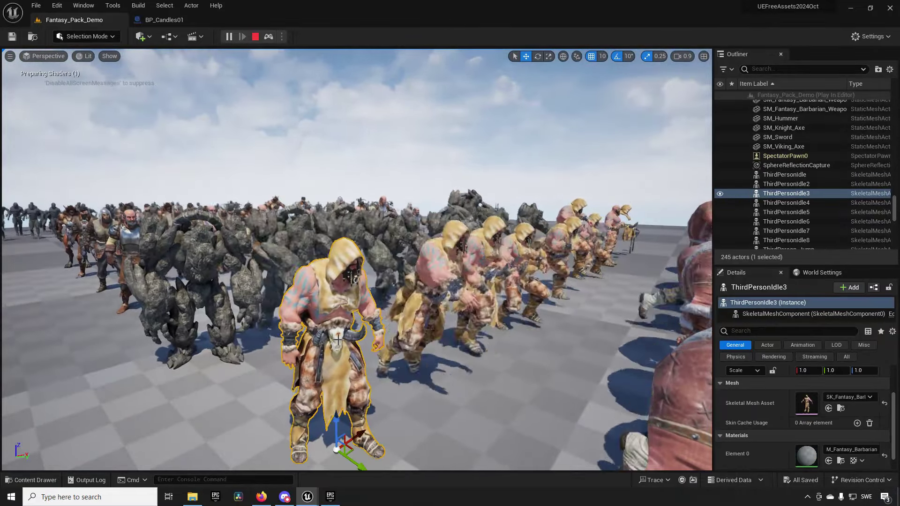
right_click_drag(338, 342, 334, 333)
left_click(333, 333)
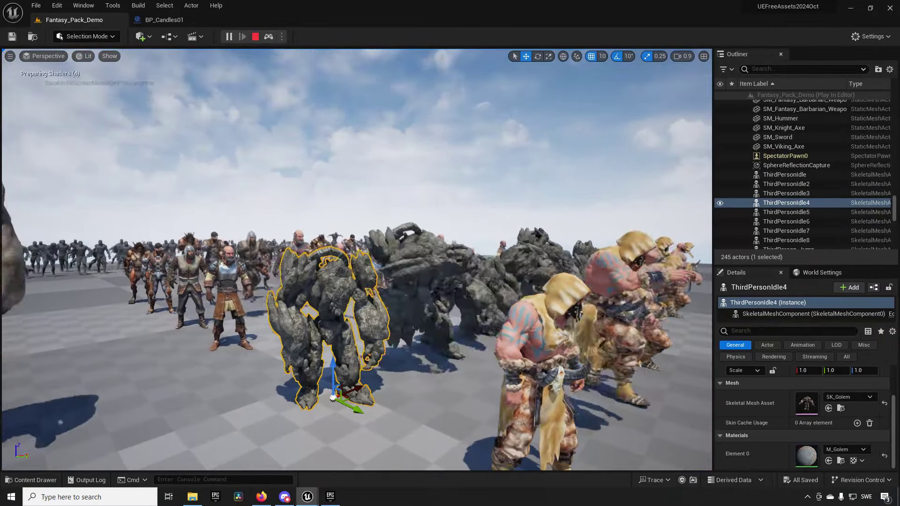
scroll(333, 333, "up", 5)
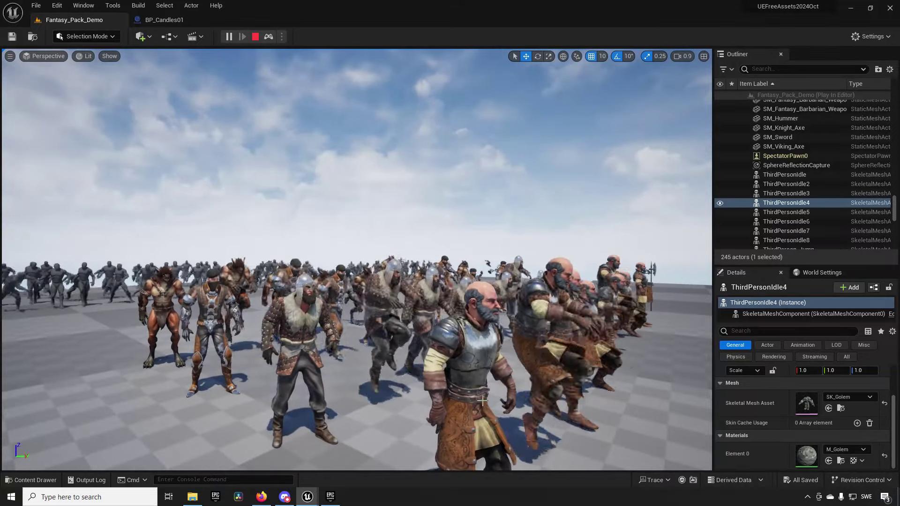
Step: Select the helmeted Ulf, the masked warrior and the werewolf in turn to inspect each character up close
right_click_drag(445, 392, 369, 397)
scroll(369, 397, "down", 3)
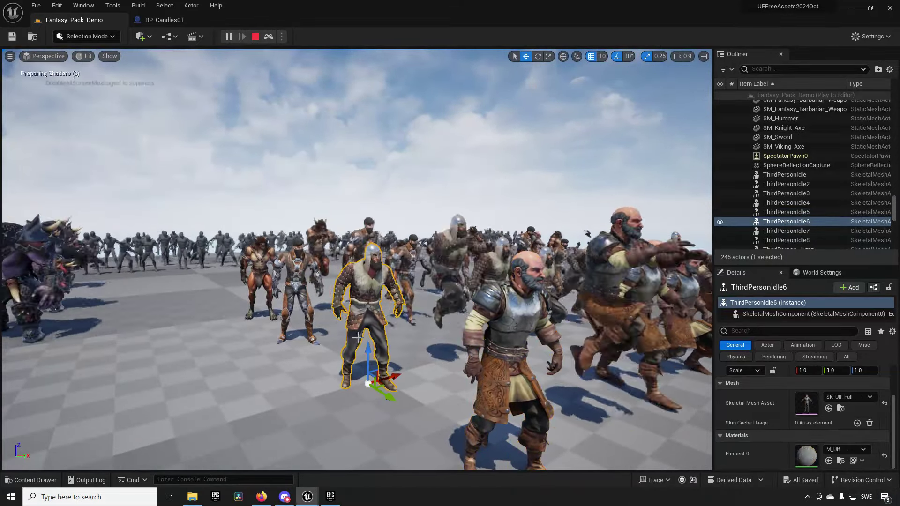
scroll(358, 337, "up", 6)
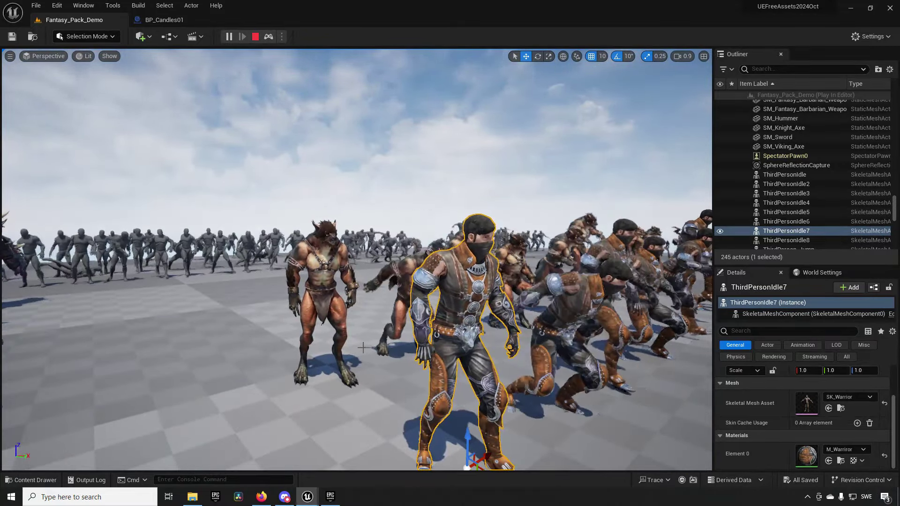
scroll(382, 358, "up", 5)
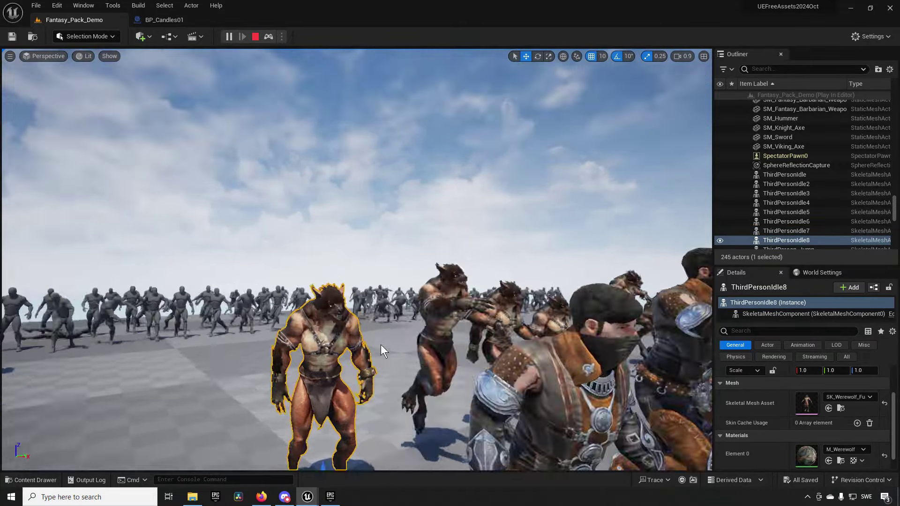
Step: Fly over the rows of golems, barbarians and orcs, and select the hammer orc and the troll to inspect them
scroll(378, 372, "down", 10)
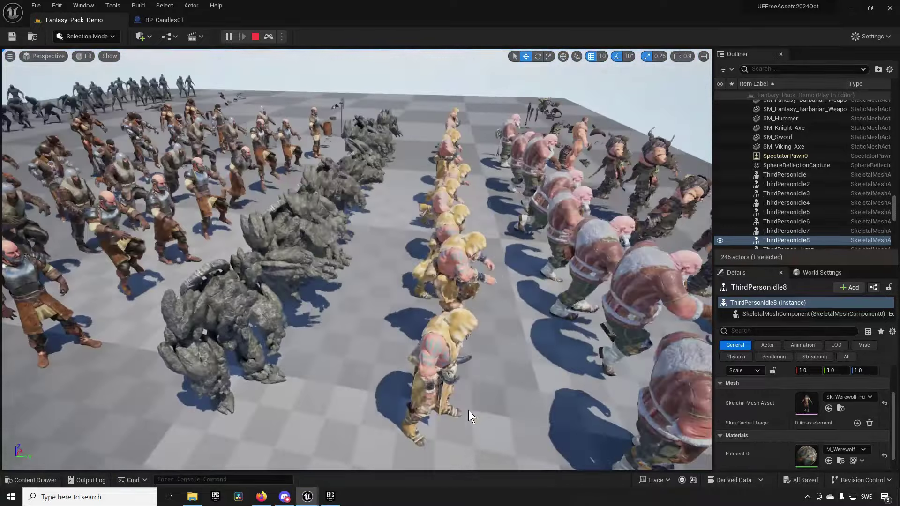
right_click_drag(468, 409, 379, 370)
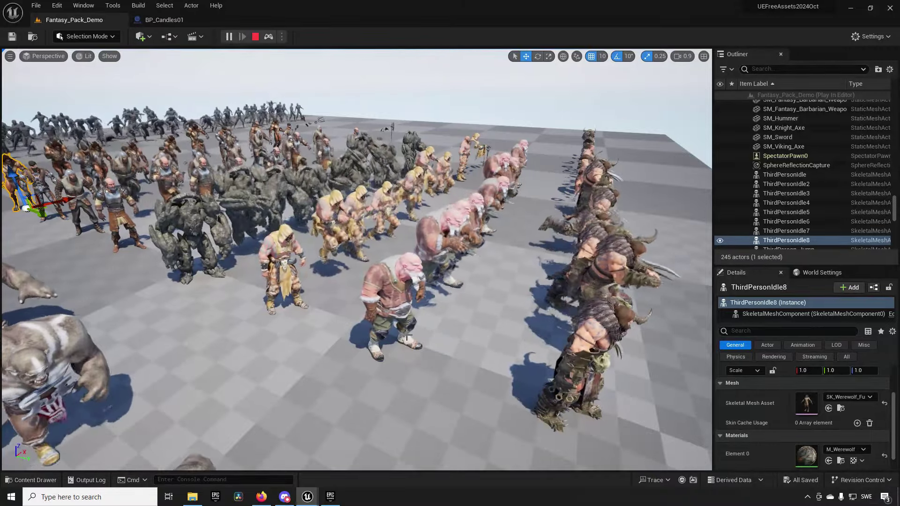
right_click_drag(407, 337, 379, 325)
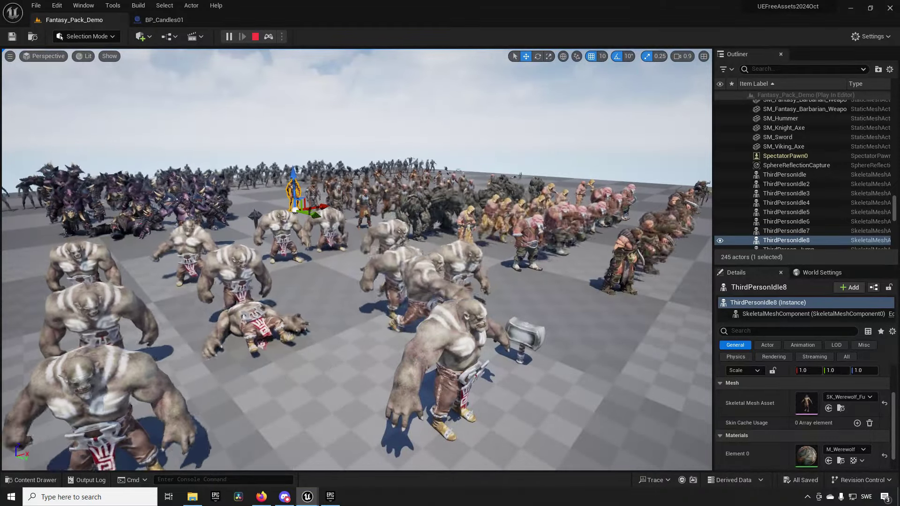
left_click(443, 356)
right_click_drag(412, 356, 356, 281)
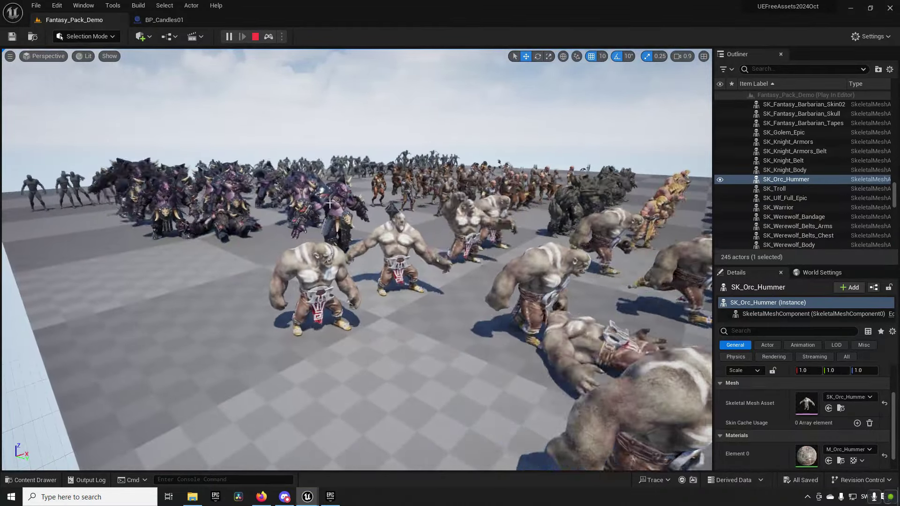
left_click(337, 211)
key("f")
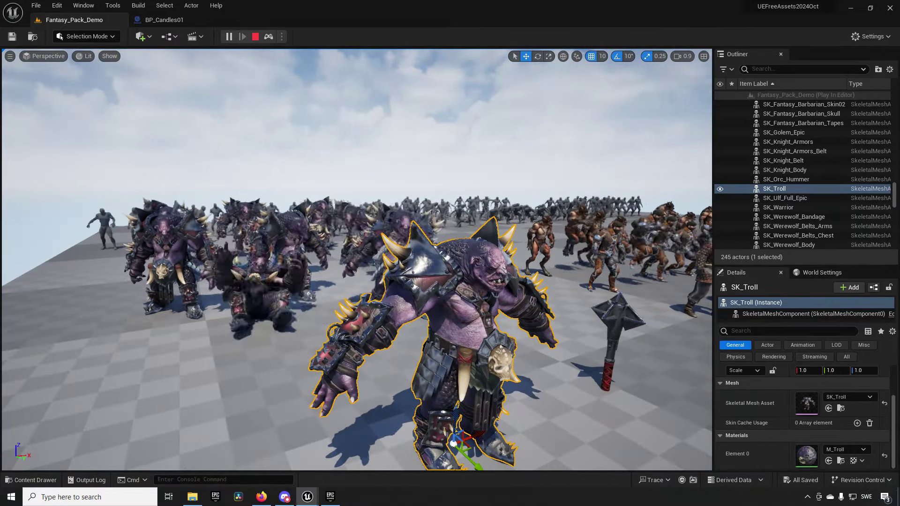
Step: Survey the troll group, all the character rows with their separate gear pieces, and the grey mannequins in the demo level
right_click_drag(336, 362, 400, 398)
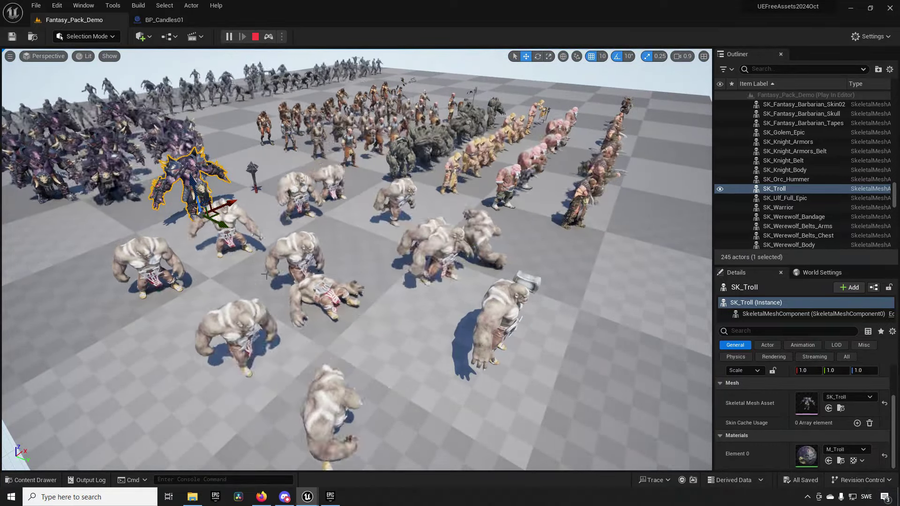
right_click_drag(265, 275, 289, 261)
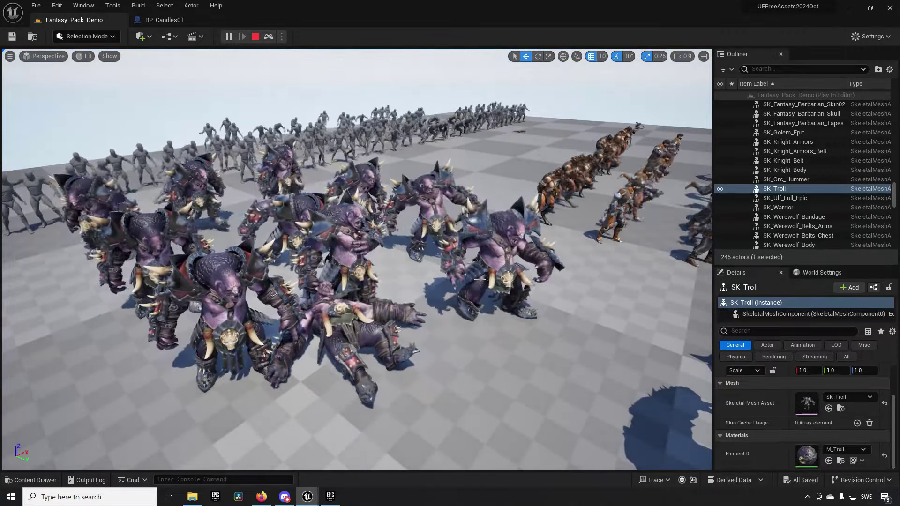
right_click_drag(479, 279, 459, 287)
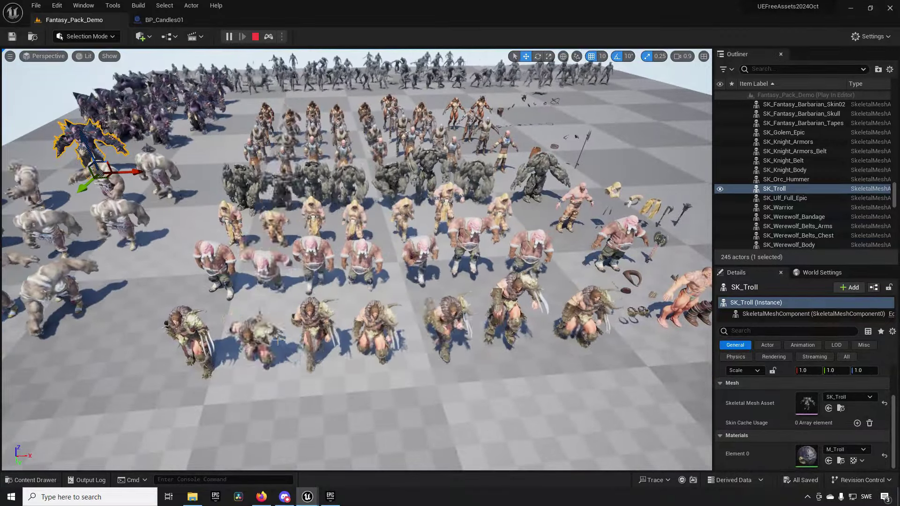
right_click_drag(274, 342, 491, 278)
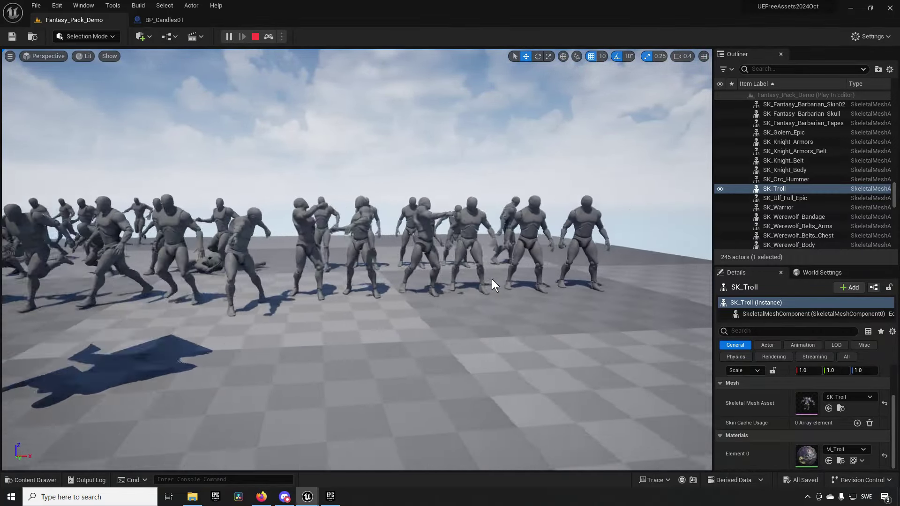
scroll(491, 279, "down", 3)
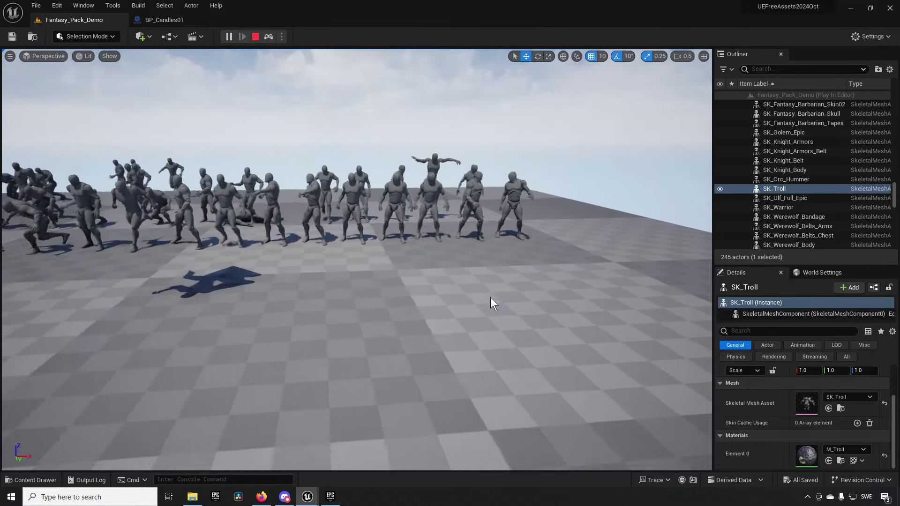
right_click_drag(490, 297, 470, 380)
scroll(423, 290, "up", 5)
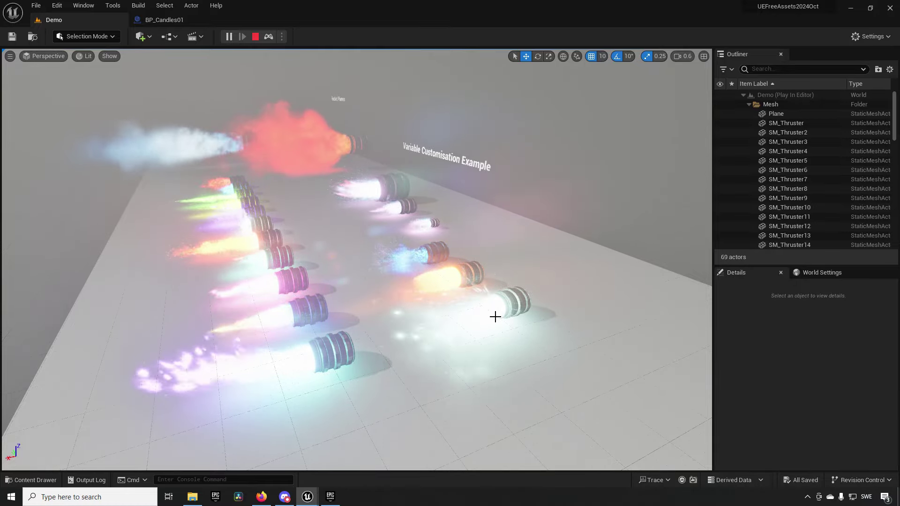
Step: Fly in among the thrusters of the rocket exhaust Demo level and select the NS_RocketExhaust_Cyber effect to inspect it
key("w")
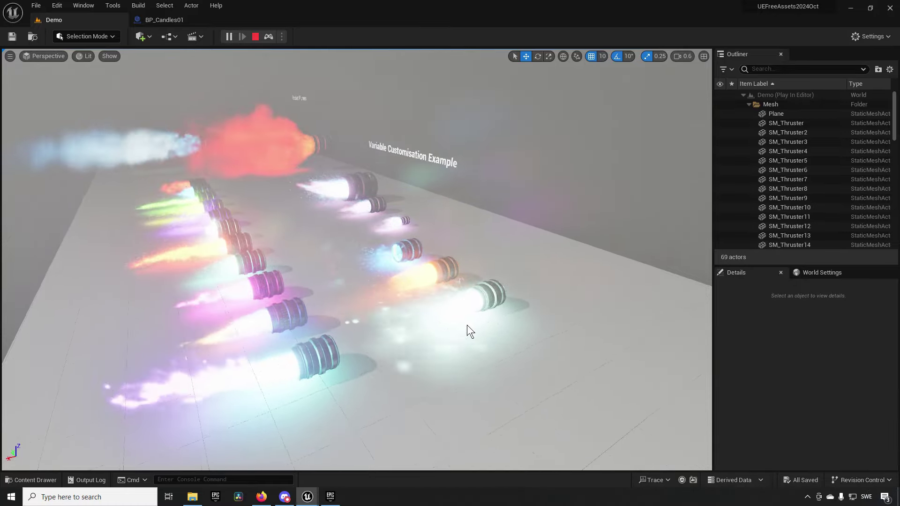
right_click_drag(504, 335, 381, 323)
key("w")
left_click(372, 317)
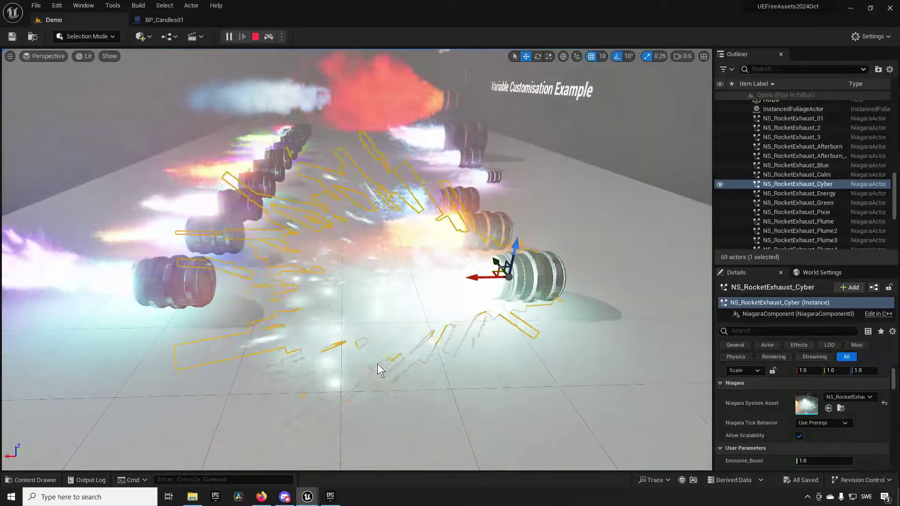
right_click_drag(378, 364, 528, 276)
right_click_drag(352, 297, 525, 349)
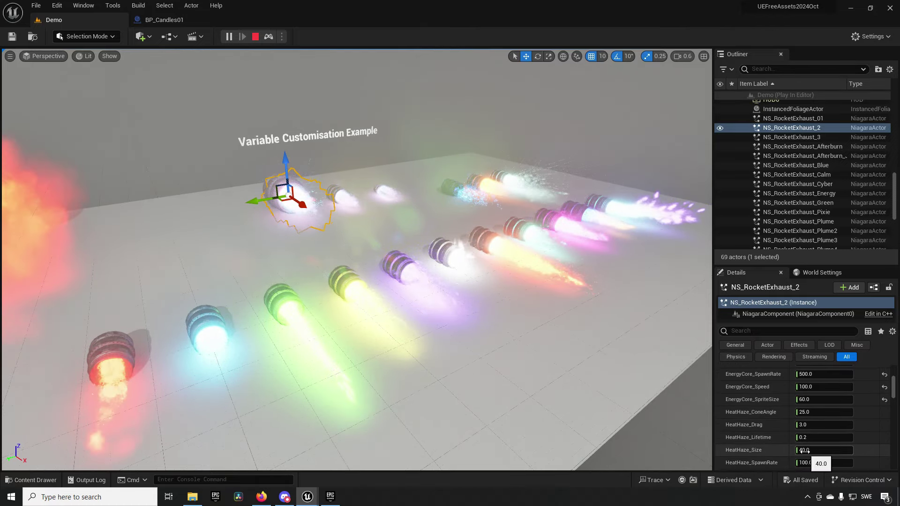
Step: Set NS_RocketExhaust_2's HeatHaze_Size to about 48.43, EnergyCore_SpawnRate to about 968.71, EnergyCore_Speed to about 209.81 and EnergyCore_SpriteSize to about 167.7
left_click_drag(817, 453, 839, 454)
right_click_drag(422, 262, 526, 380)
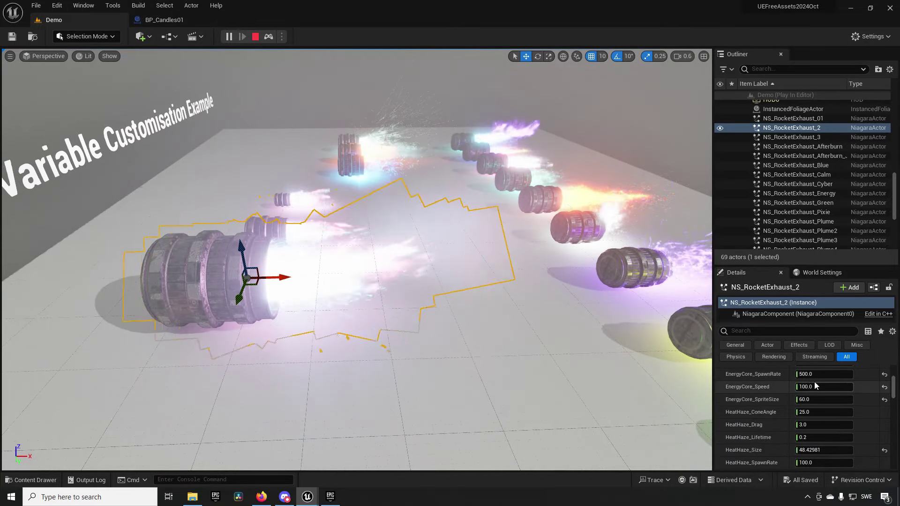
left_click_drag(816, 375, 799, 399)
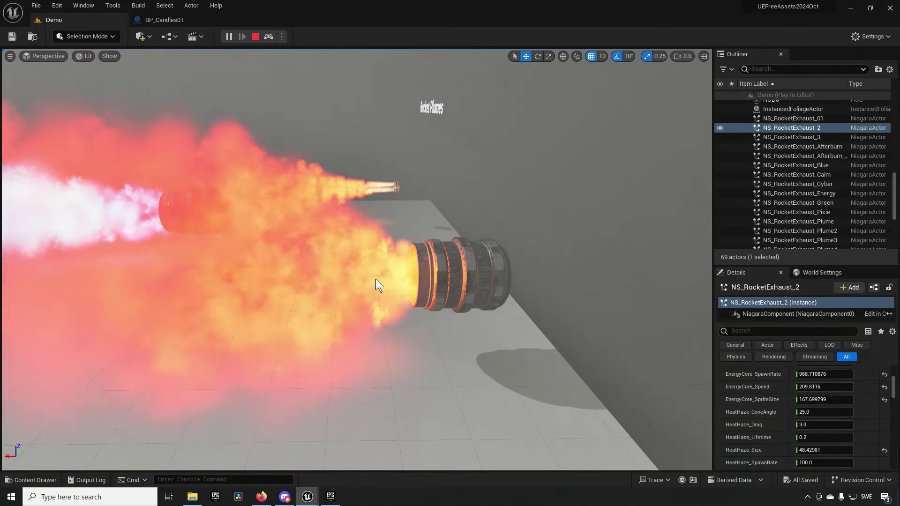
Step: Select the NS_RocketExhaust_Plume effect to view its parameters, and look over both rows of thrusters up close
left_click(376, 279)
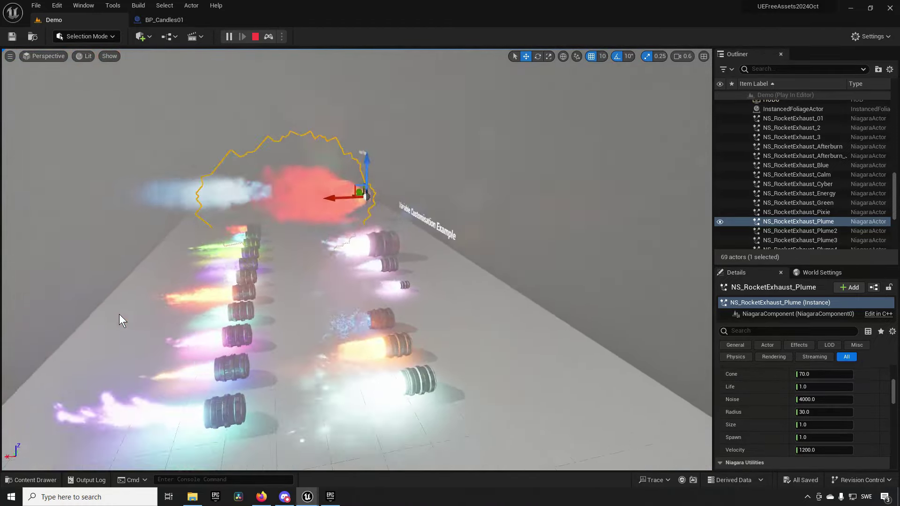
right_click_drag(119, 315, 141, 310)
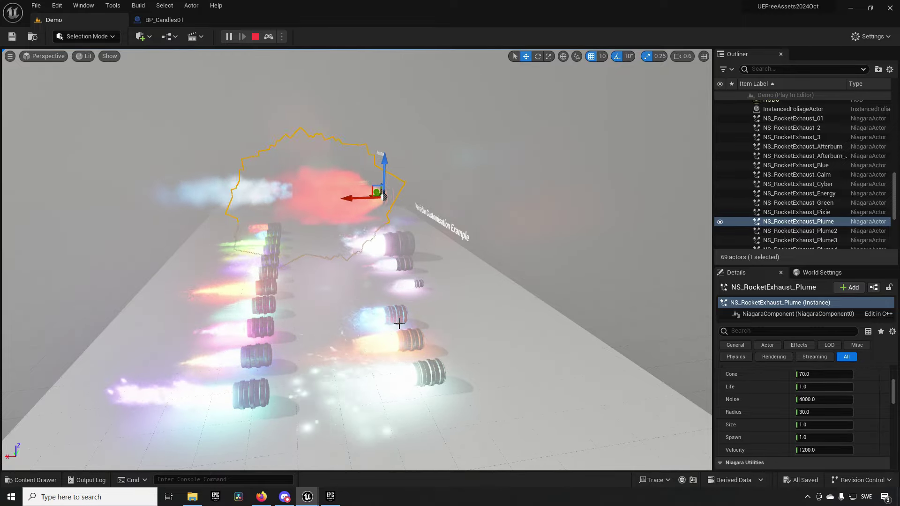
scroll(350, 335, "up", 5)
scroll(356, 335, "up", 5)
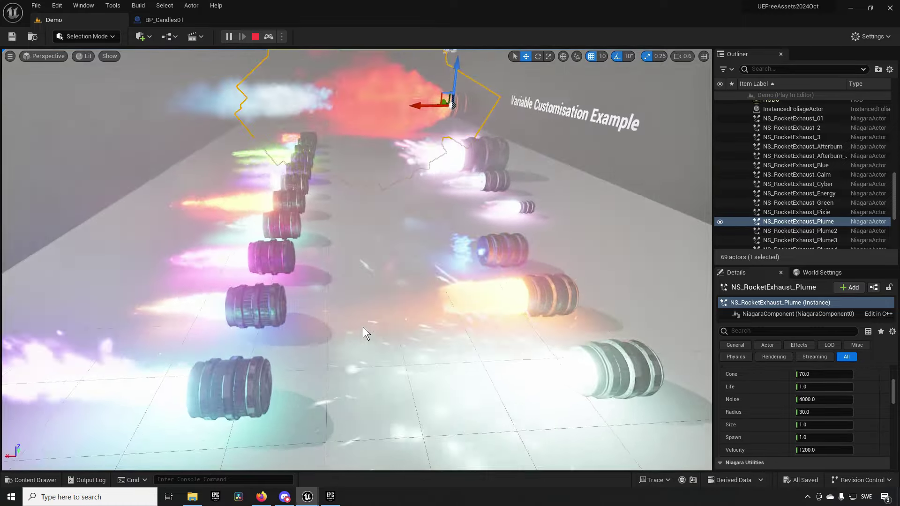